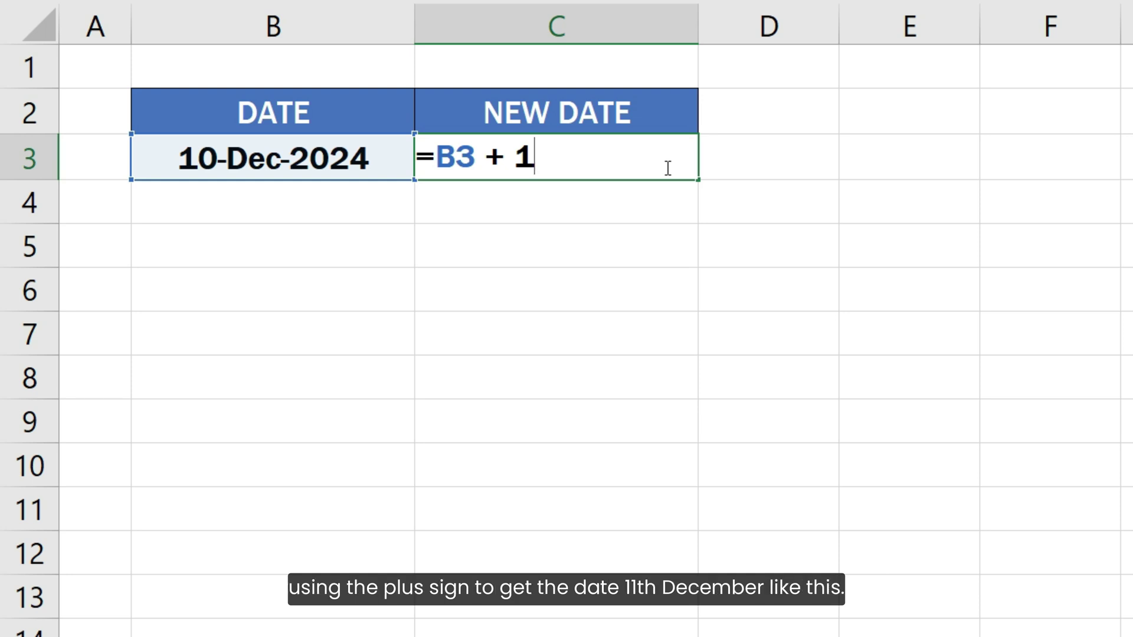
# Commit the =B3+1 formula so the cell shows the date one day later.
pyautogui.press('Return')
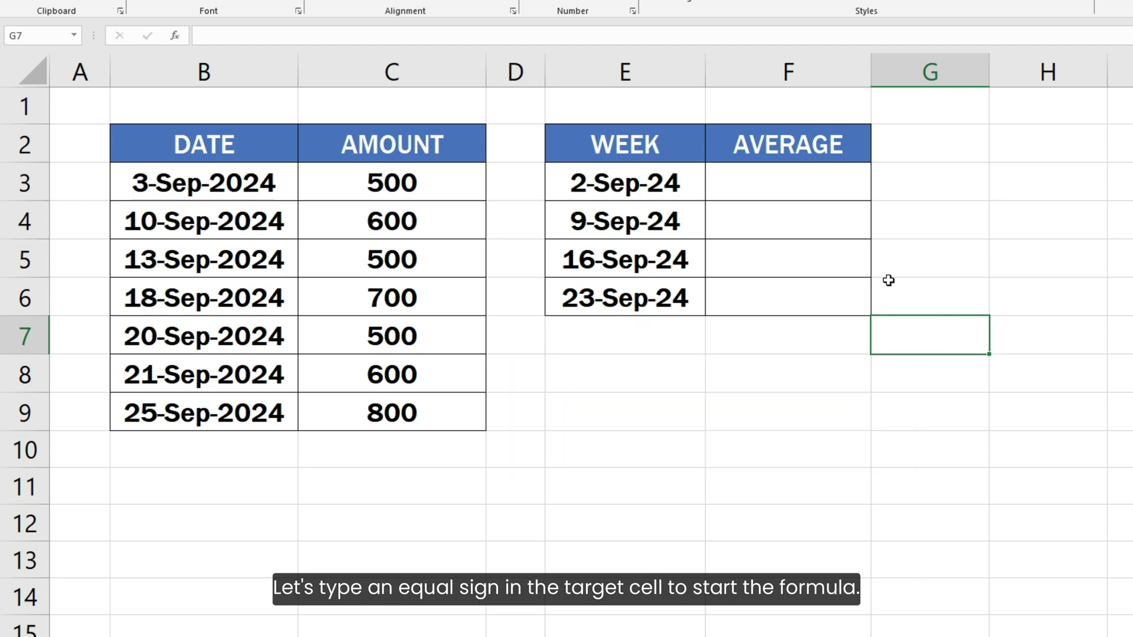
# In F3, begin =AVERAGEIFS( averaging amounts C3:C9 with dates B3:B9 as the criteria range.
pyautogui.click(831, 186)
pyautogui.write('=')
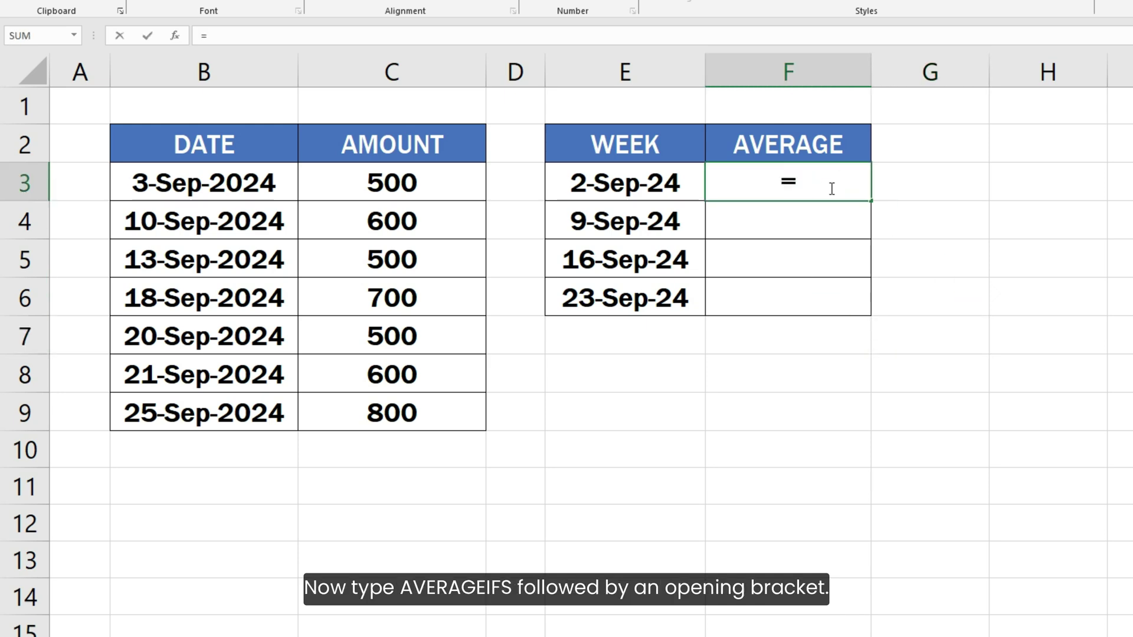
pyautogui.write('AVERAGE')
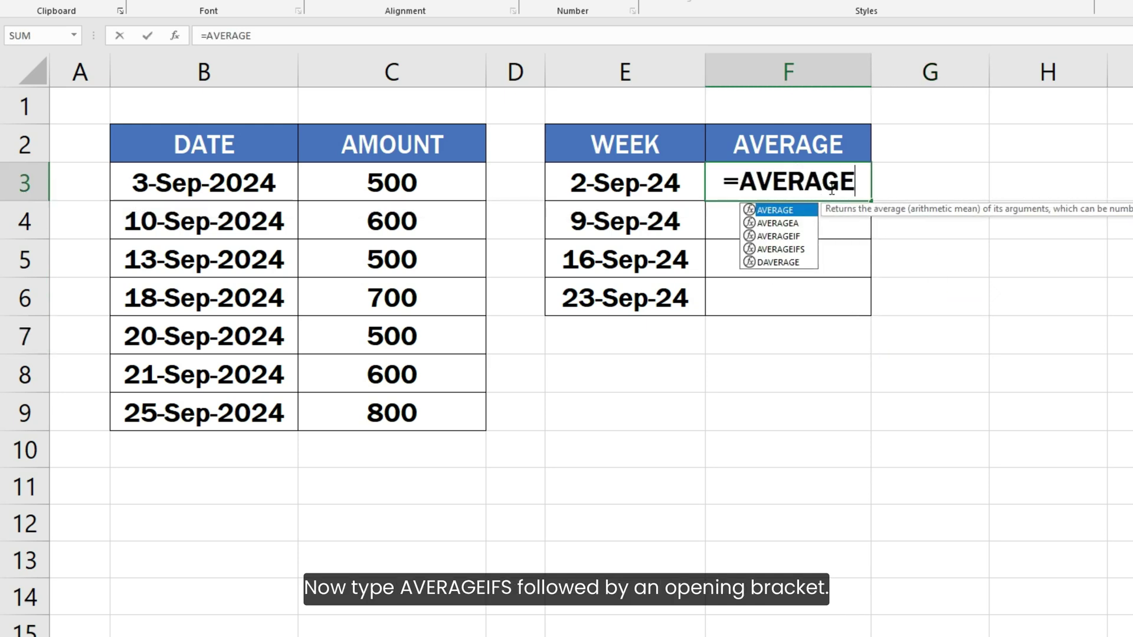
pyautogui.write('IFS(')
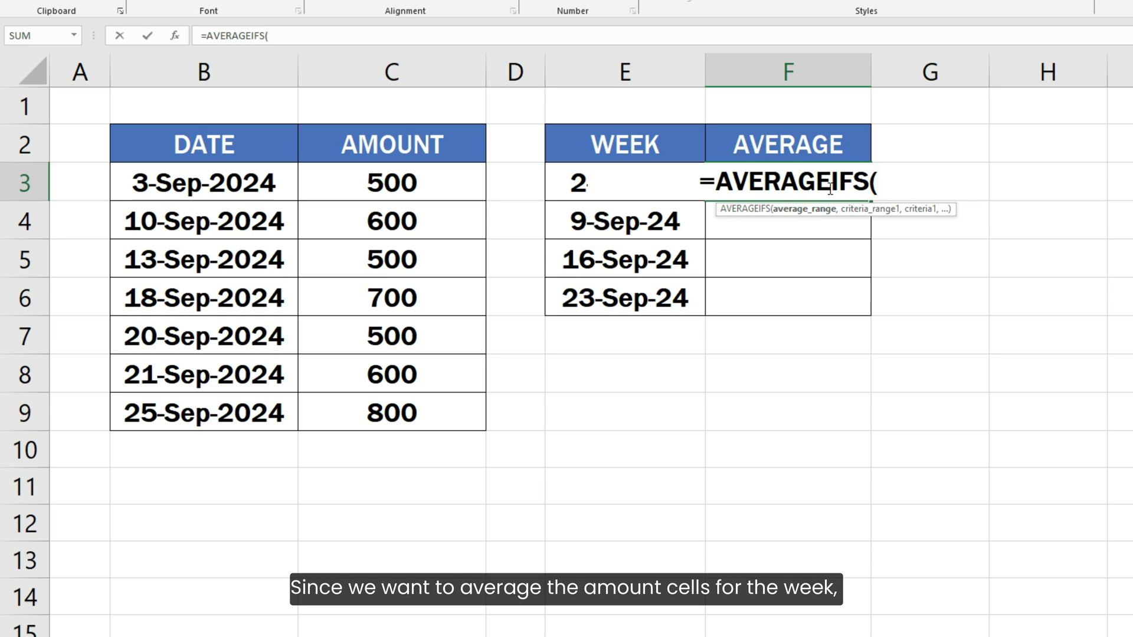
pyautogui.moveTo(440, 183); pyautogui.dragTo(413, 413)
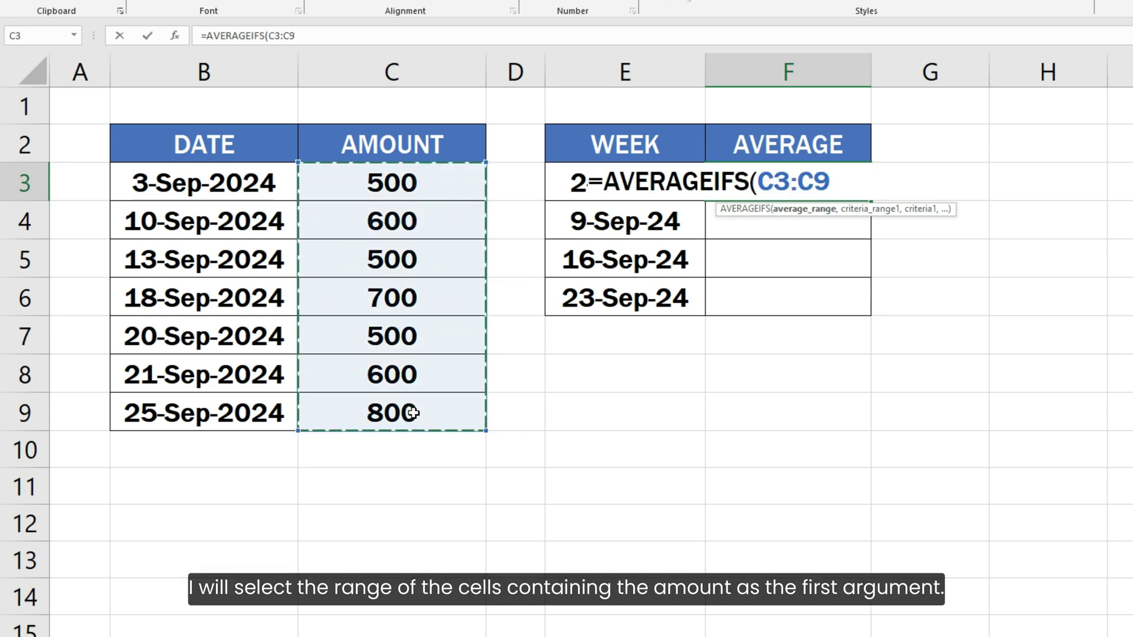
pyautogui.write(',')
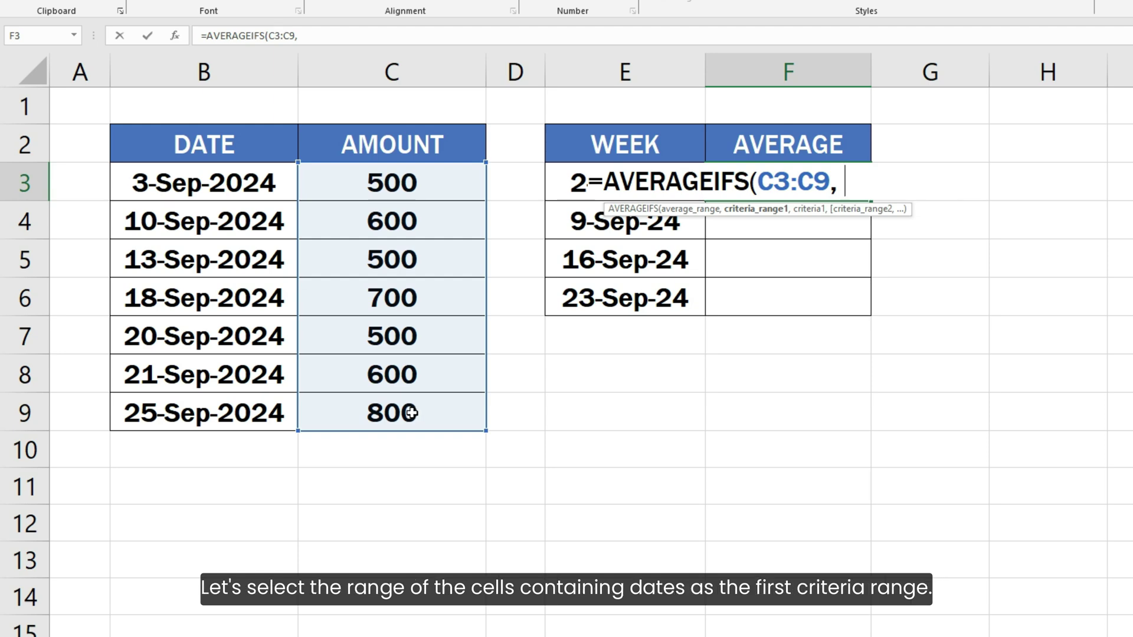
pyautogui.moveTo(249, 179); pyautogui.dragTo(245, 404)
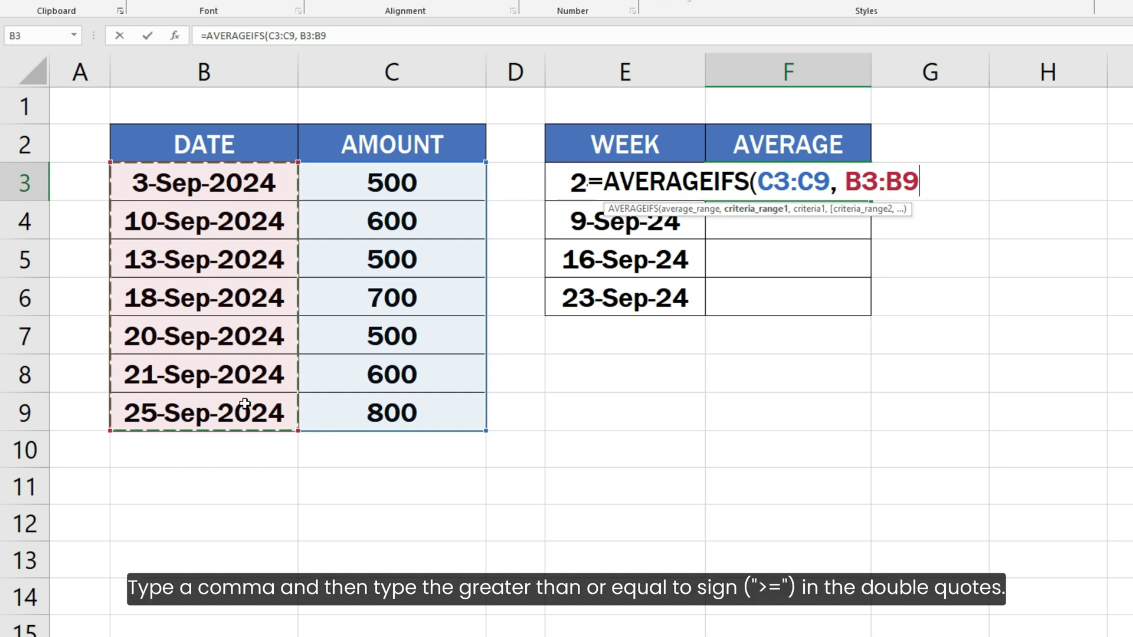
# Add criteria ">=" & E3 and a second B3:B9 range with "<" & E3 + 7.
pyautogui.write(', ')
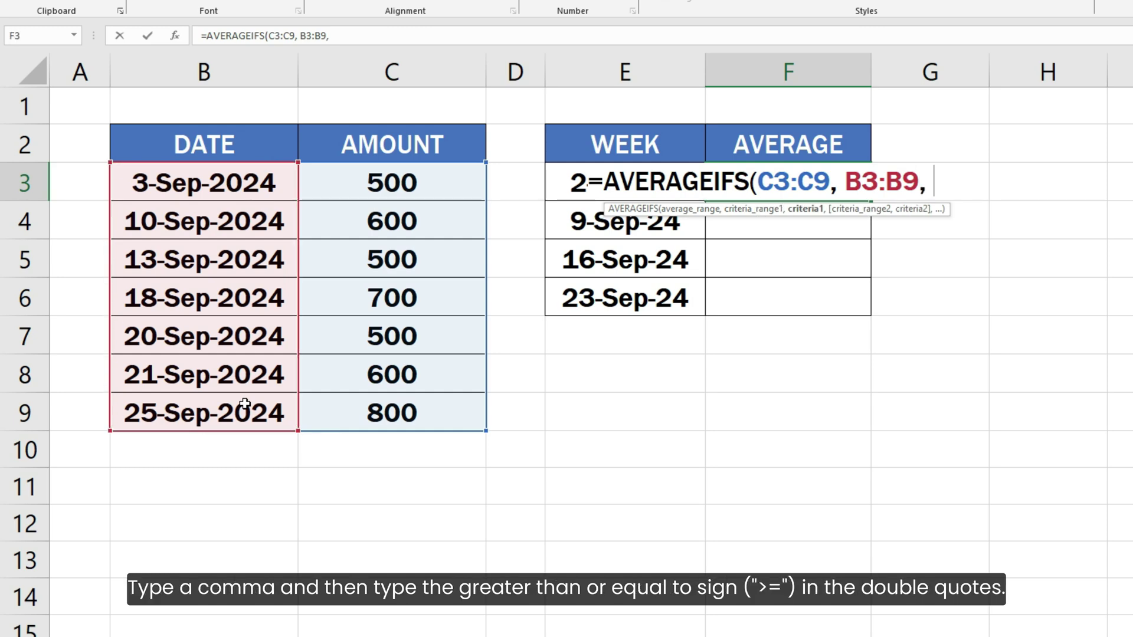
pyautogui.write('">=" &')
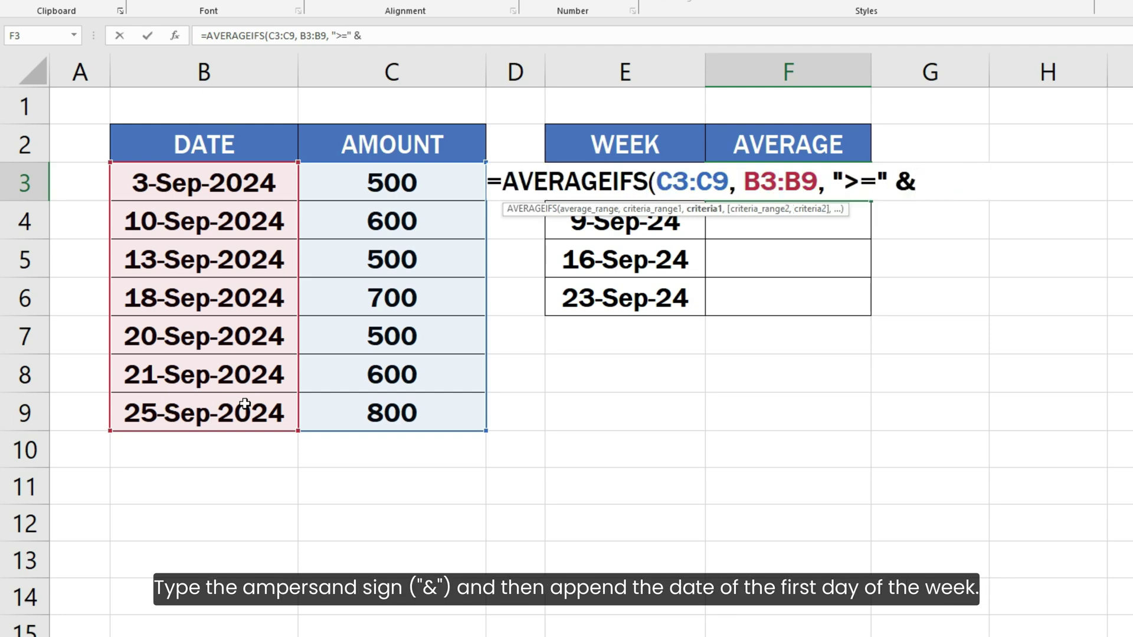
pyautogui.write(' E3')
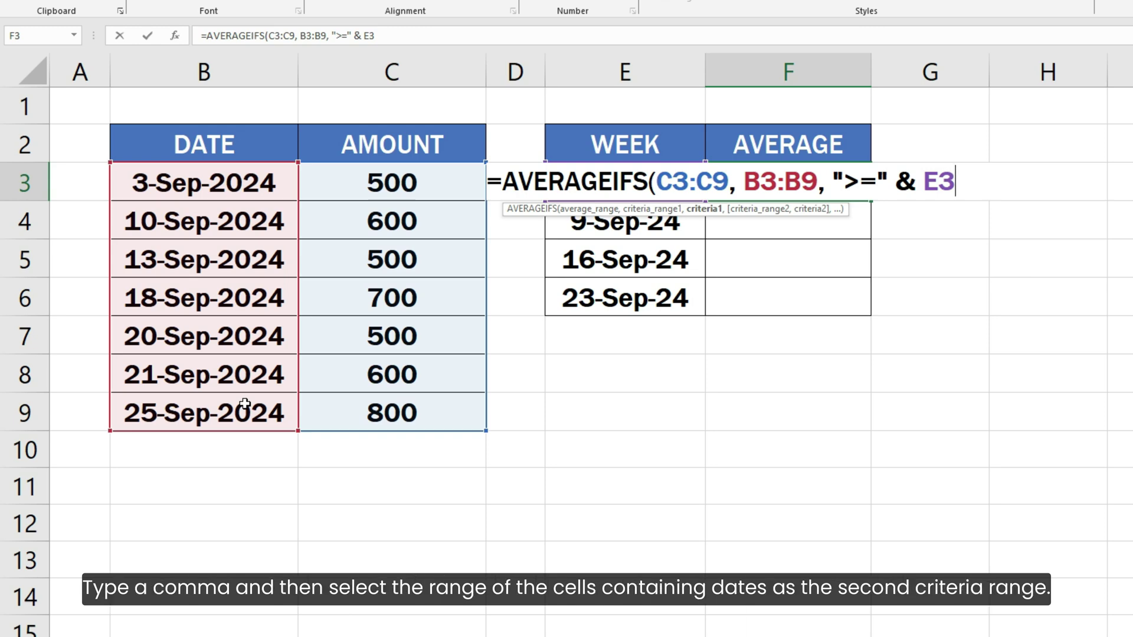
pyautogui.write(',')
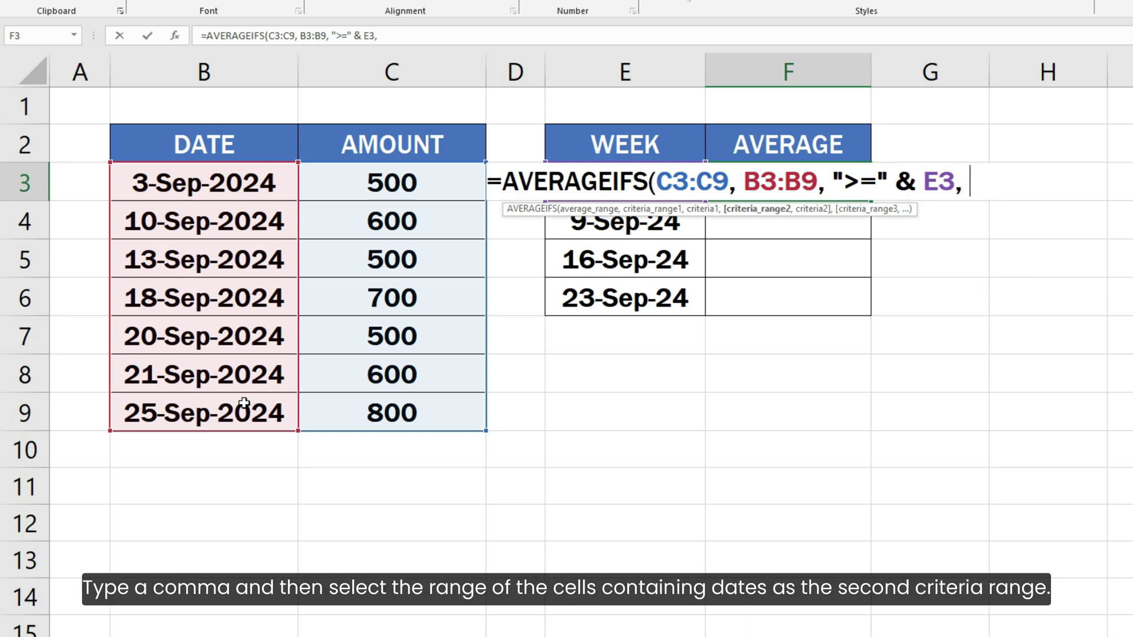
pyautogui.moveTo(248, 189); pyautogui.dragTo(246, 407)
pyautogui.write(', B3:B9,')
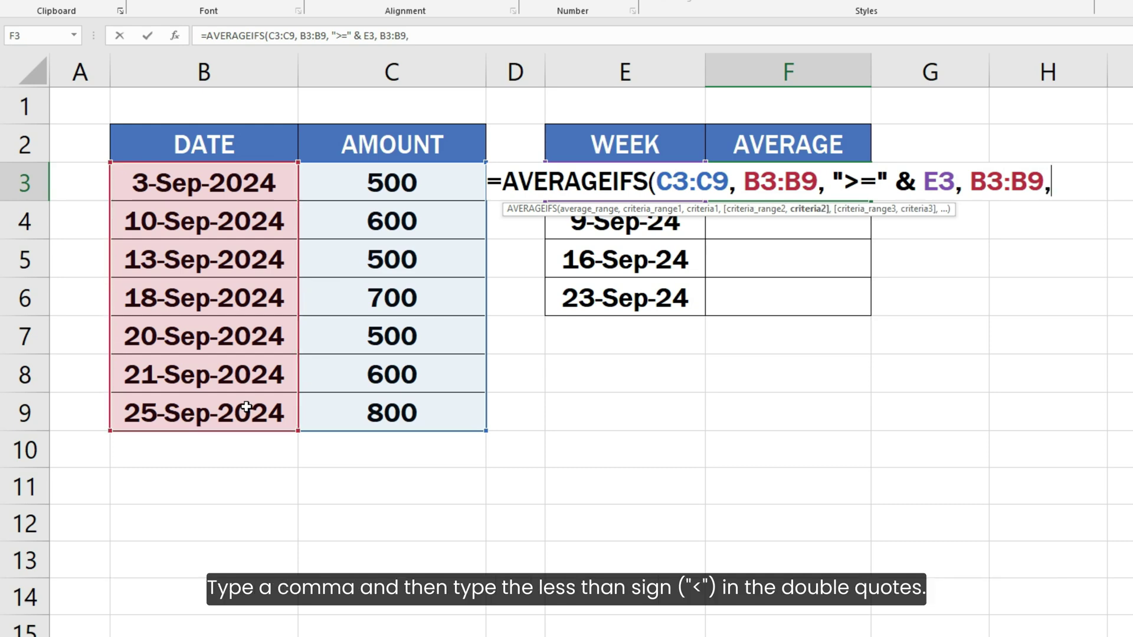
pyautogui.write('"<" ')
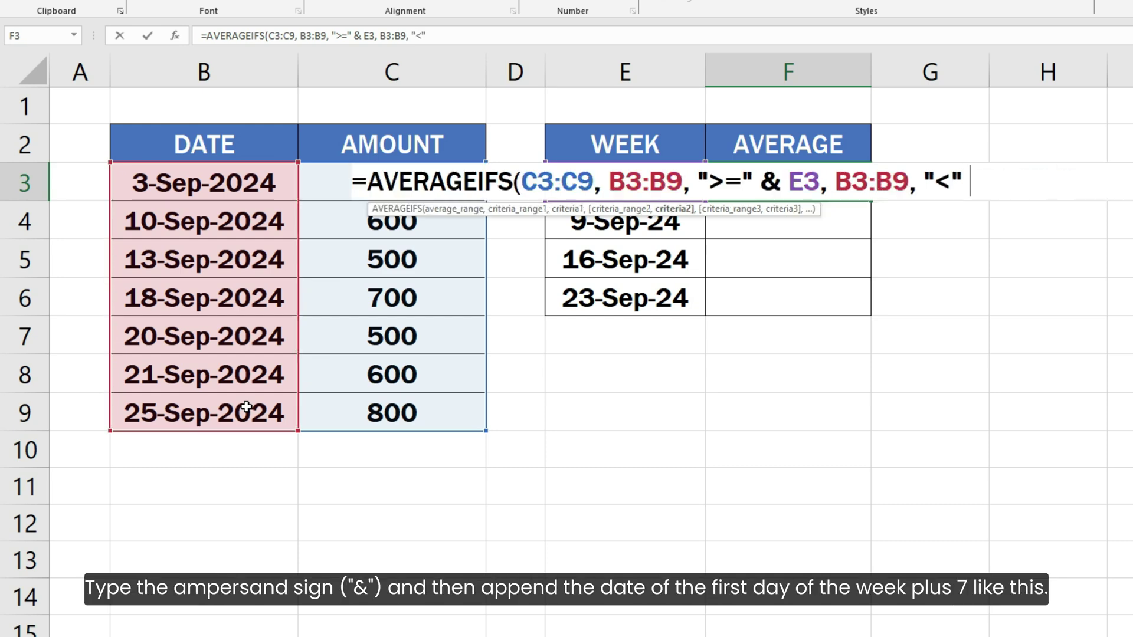
pyautogui.write('& E3 +')
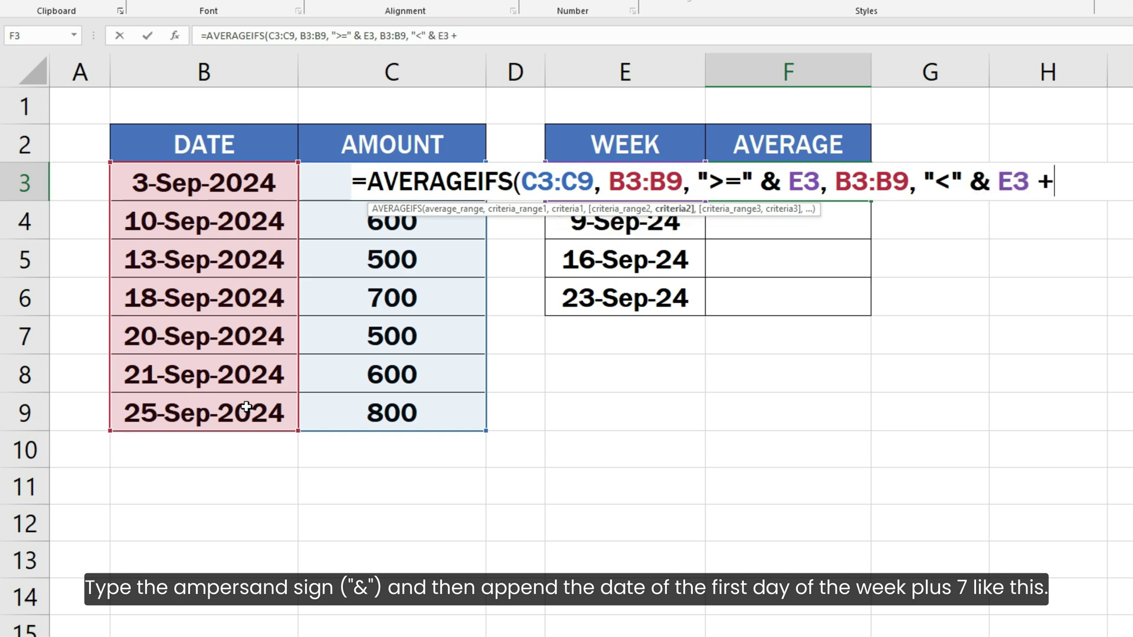
pyautogui.write(' 7')
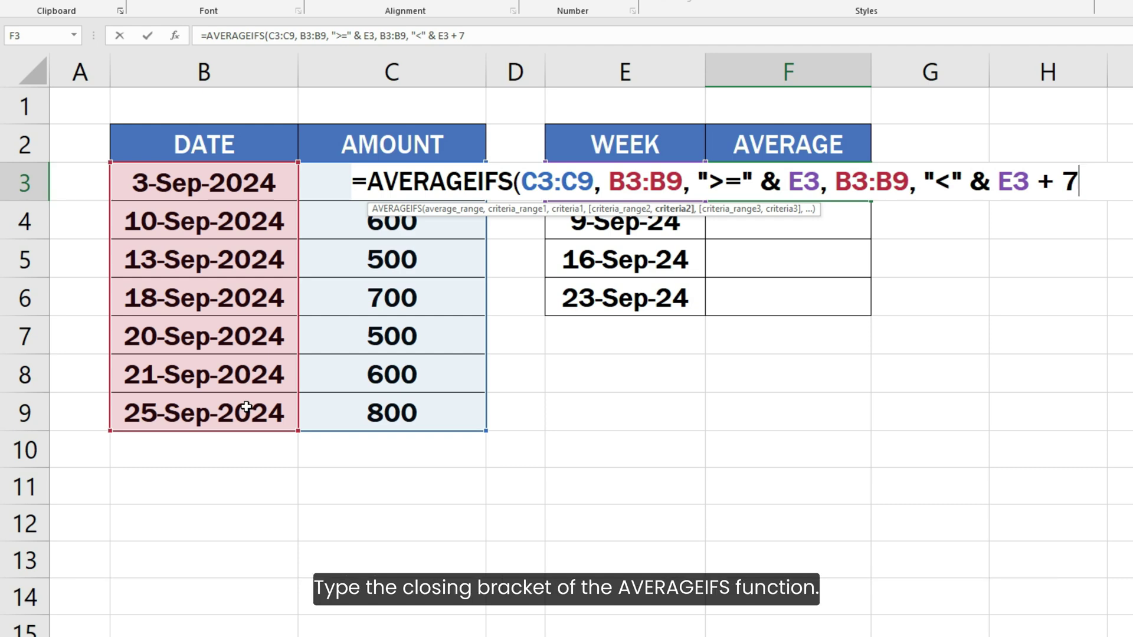
pyautogui.write(')')
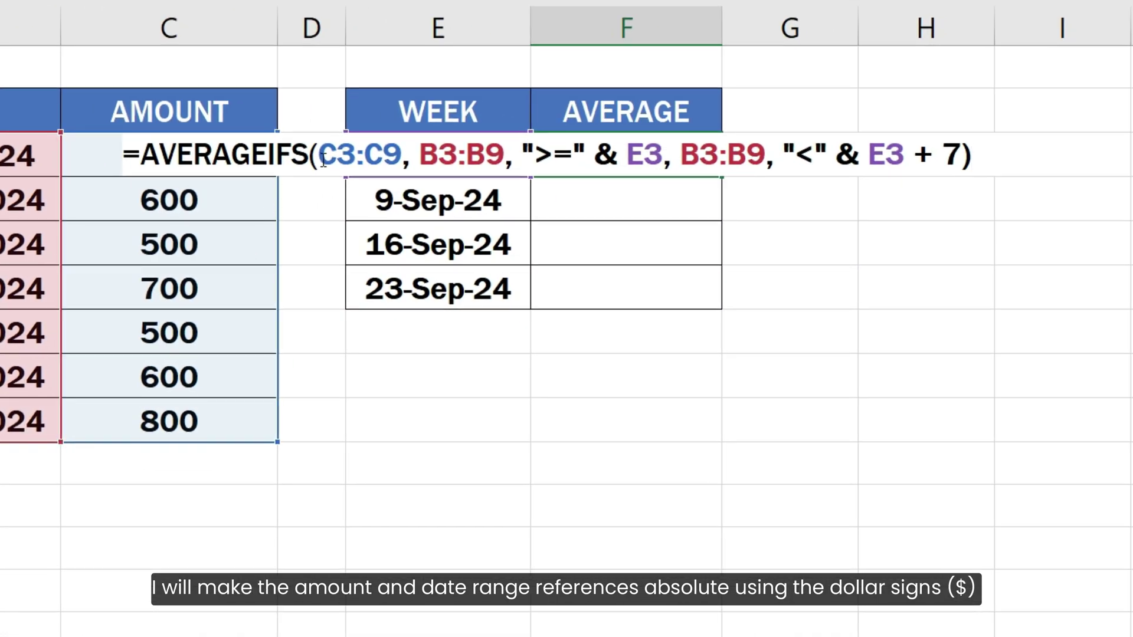
# Make the amount range $C$3:$C$9 and the first date range $B$3:$B$9 absolute.
pyautogui.click(521, 182)
pyautogui.write('$')
pyautogui.click(357, 155)
pyautogui.write('$')
pyautogui.click(407, 154)
pyautogui.write('$')
pyautogui.click(443, 155)
pyautogui.write('$')
pyautogui.click(498, 154)
pyautogui.write('$')
pyautogui.click(536, 155)
pyautogui.write('$')
pyautogui.click(581, 154)
pyautogui.write('$')
# Make the second date range absolute as $B$3:$B$9.
pyautogui.click(615, 154)
pyautogui.write('$')
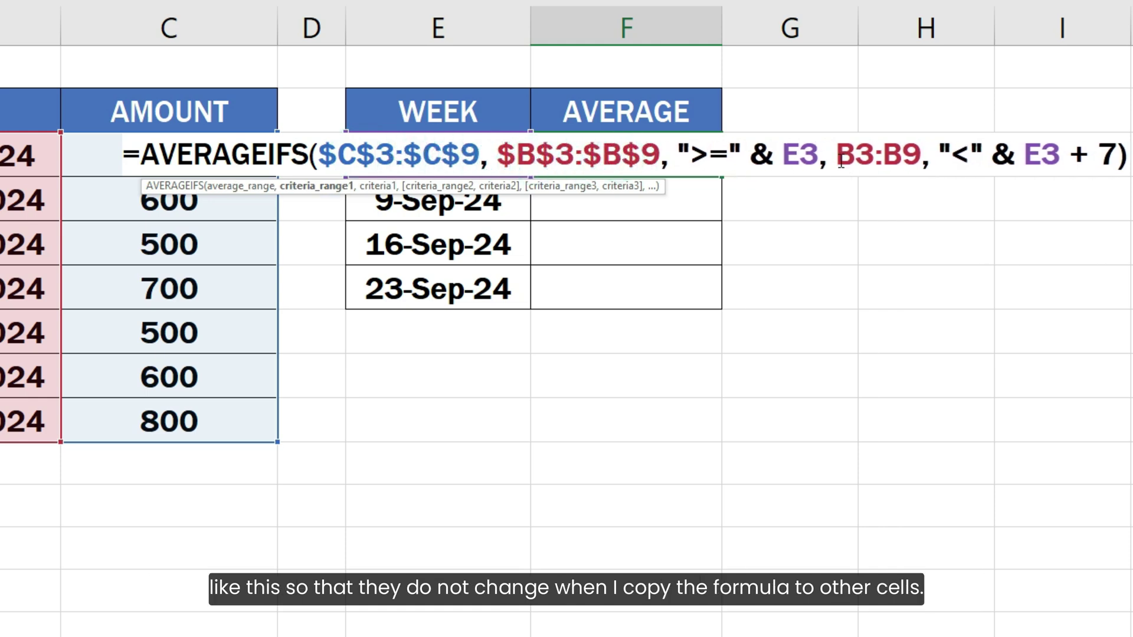
pyautogui.click(835, 154)
pyautogui.write('$')
pyautogui.click(737, 154)
pyautogui.write('$B$')
pyautogui.click(782, 155)
pyautogui.write('$B$')
pyautogui.click(820, 156)
pyautogui.write('$B$')
pyautogui.click(1070, 156)
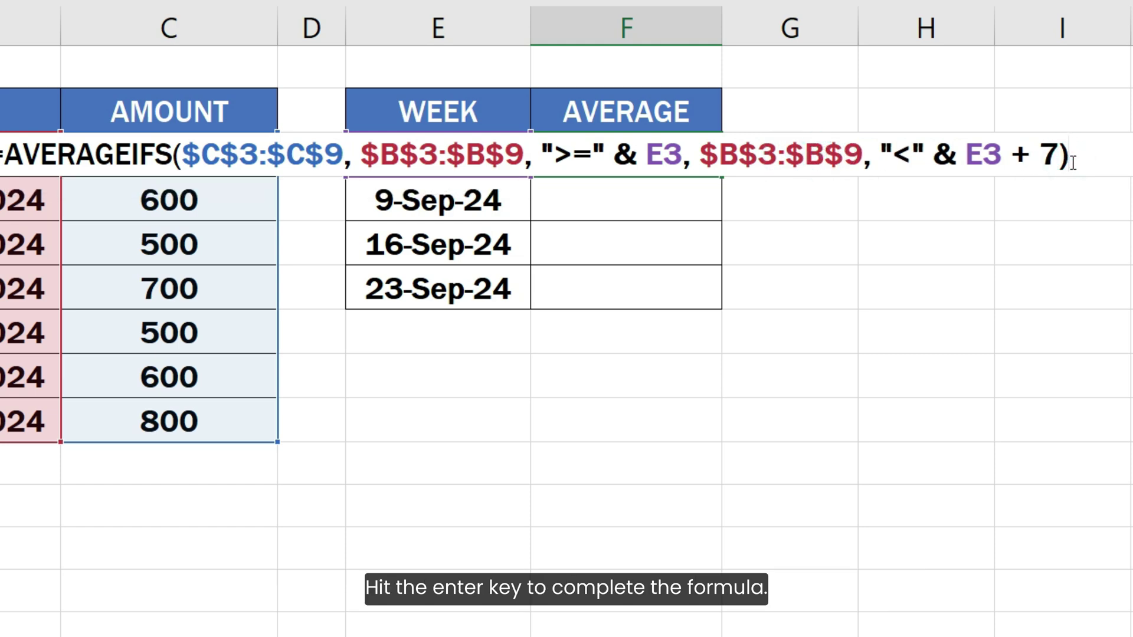
# Confirm the formula and fill it down F3:F6, giving averages 500, 550, 600 and 800.
pyautogui.press('Return')
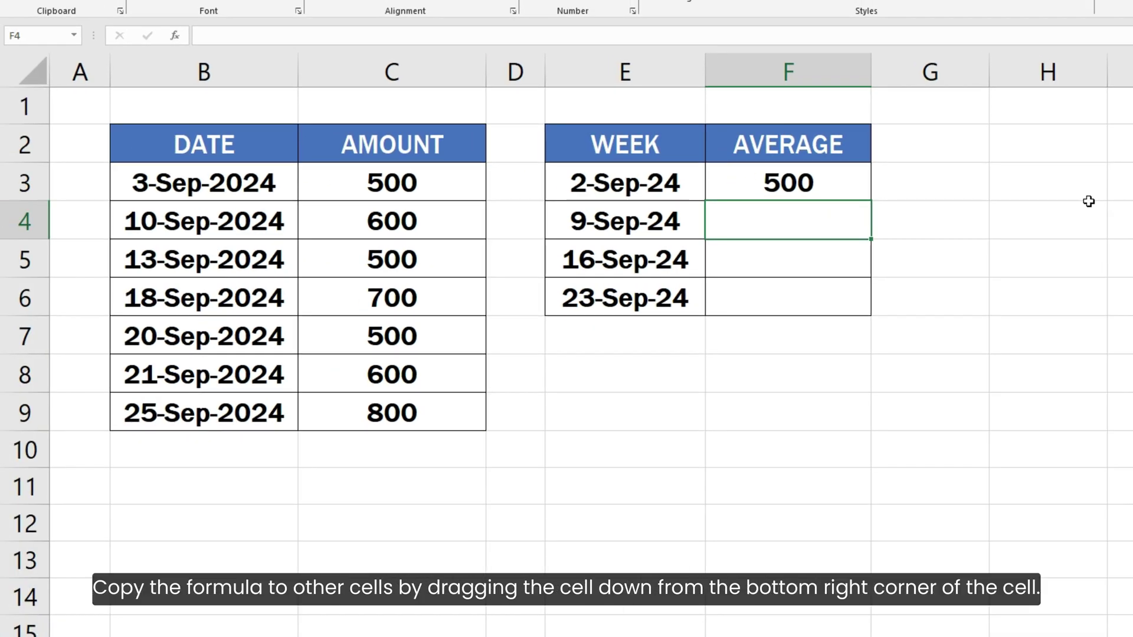
pyautogui.click(852, 185)
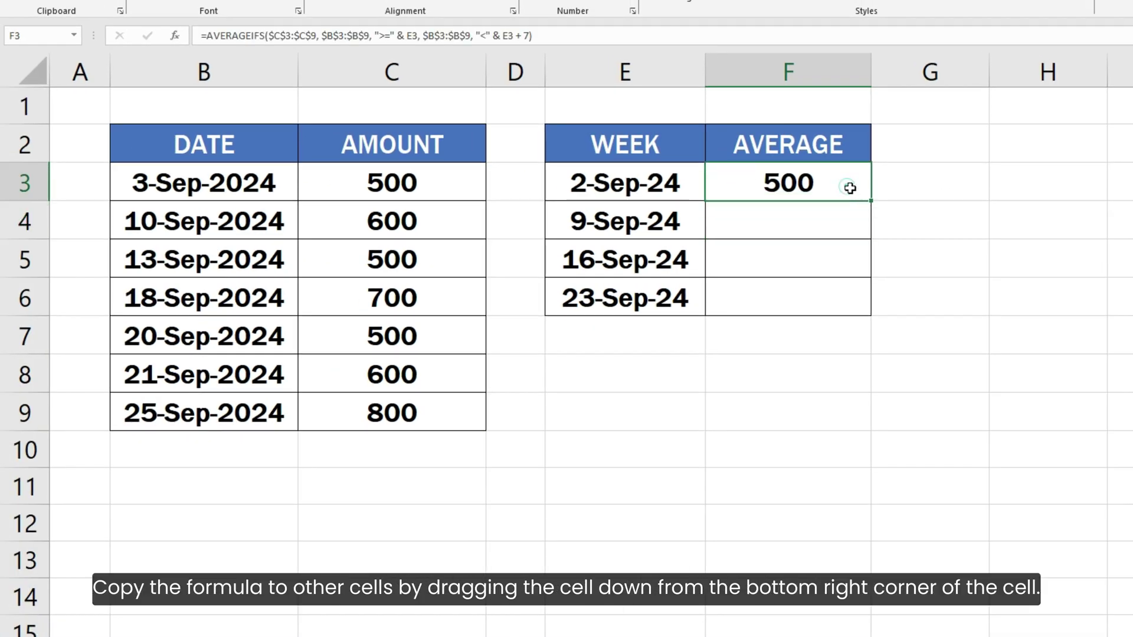
pyautogui.moveTo(871, 200); pyautogui.dragTo(870, 313)
pyautogui.click(894, 296)
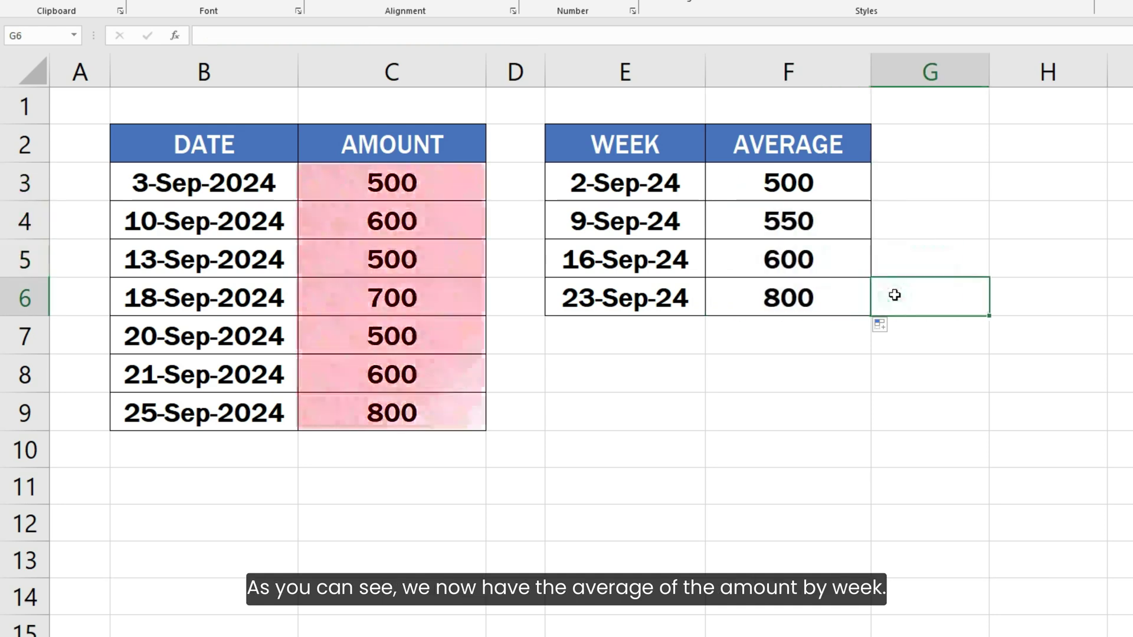